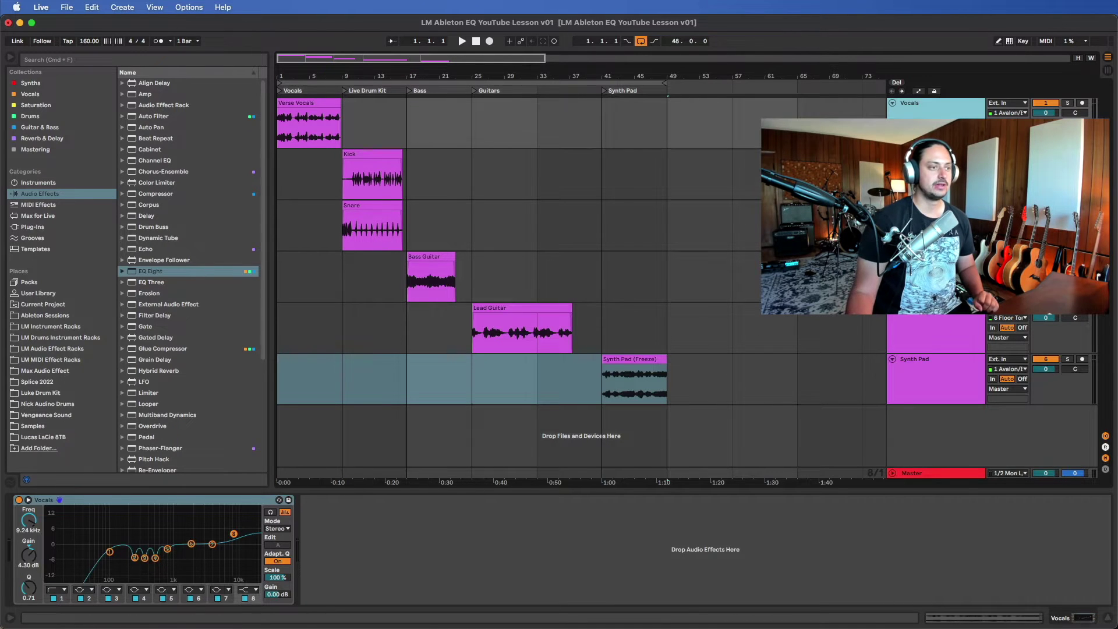
Step: Check the EQ settings on the Snare, Bass Guitar and Warm Synth Pad tracks
key(Down)
key(Down)
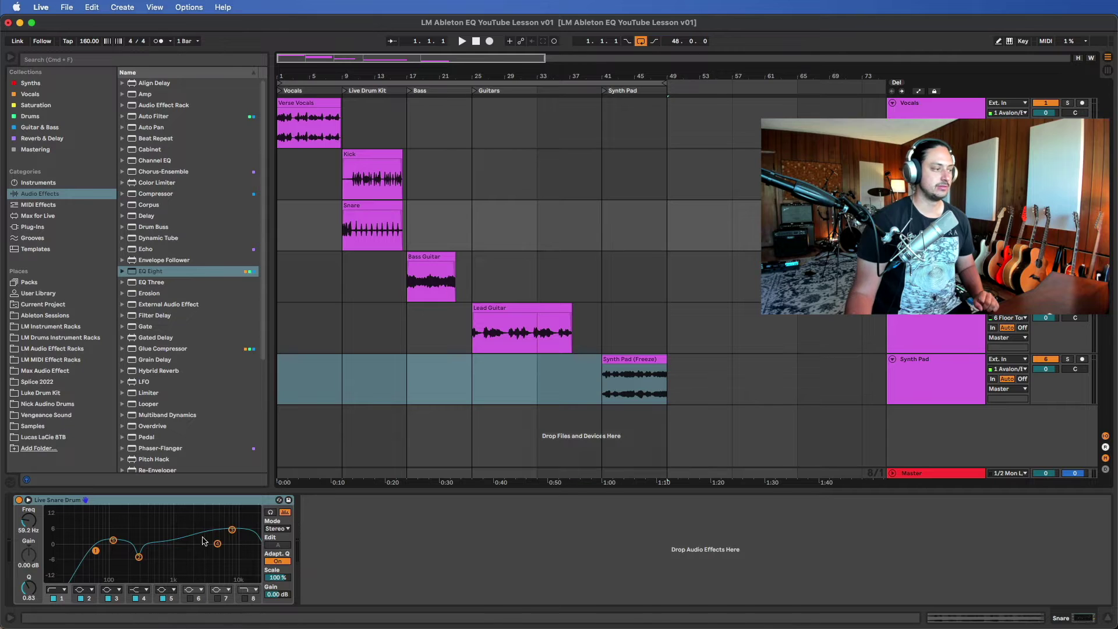
key(Down)
click(918, 334)
click(920, 362)
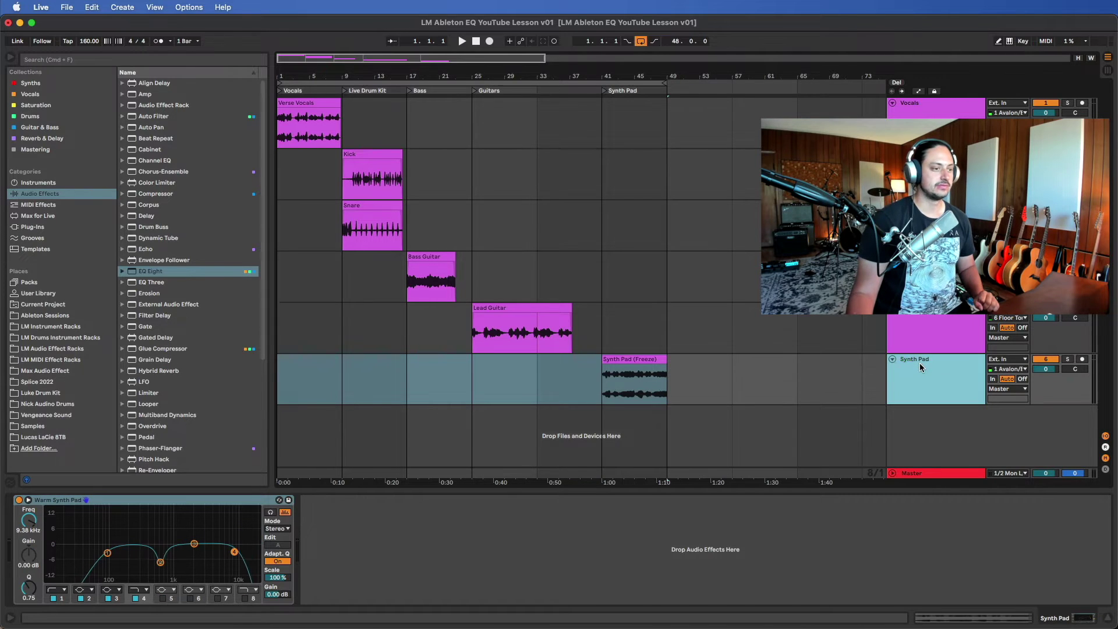
click(252, 502)
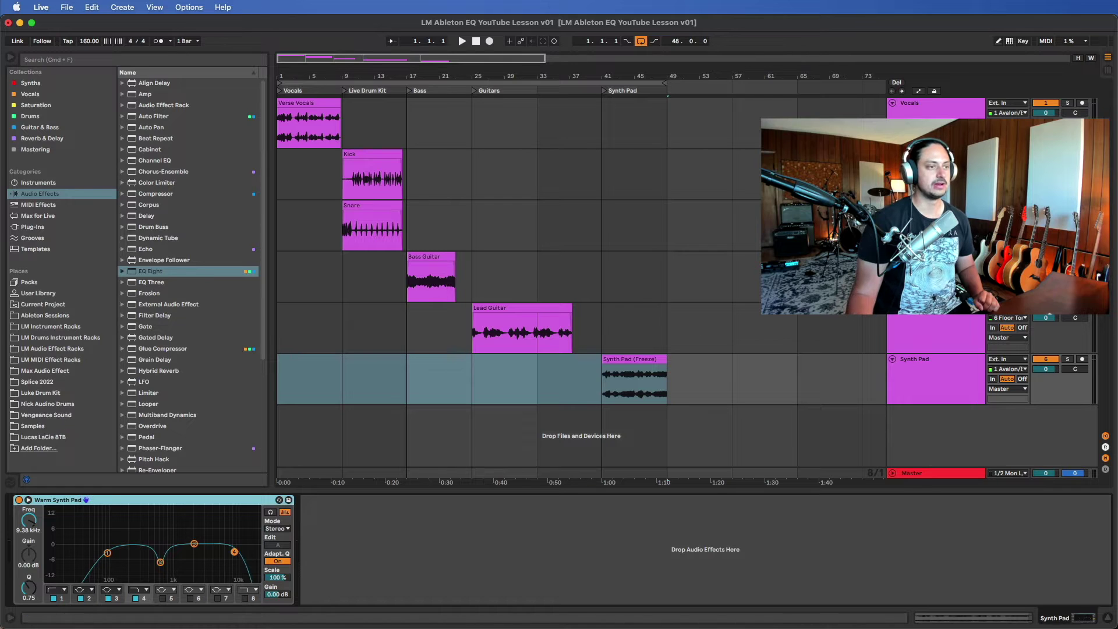
Step: Return to the Vocals track, select the Verse Vocals clip and enlarge its EQ Eight
click(931, 108)
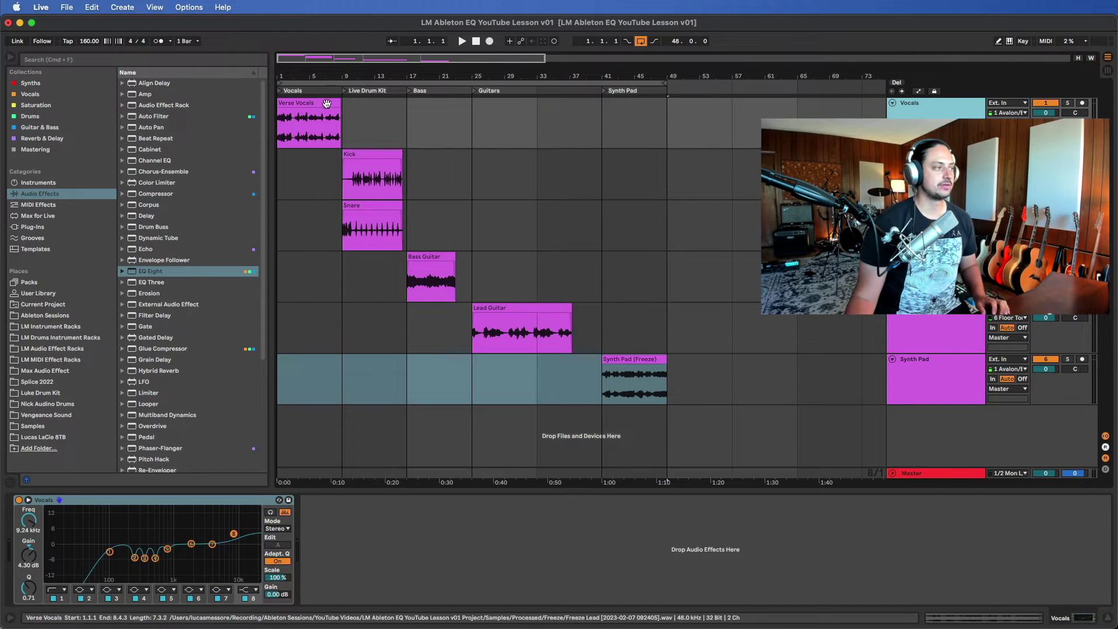
click(340, 124)
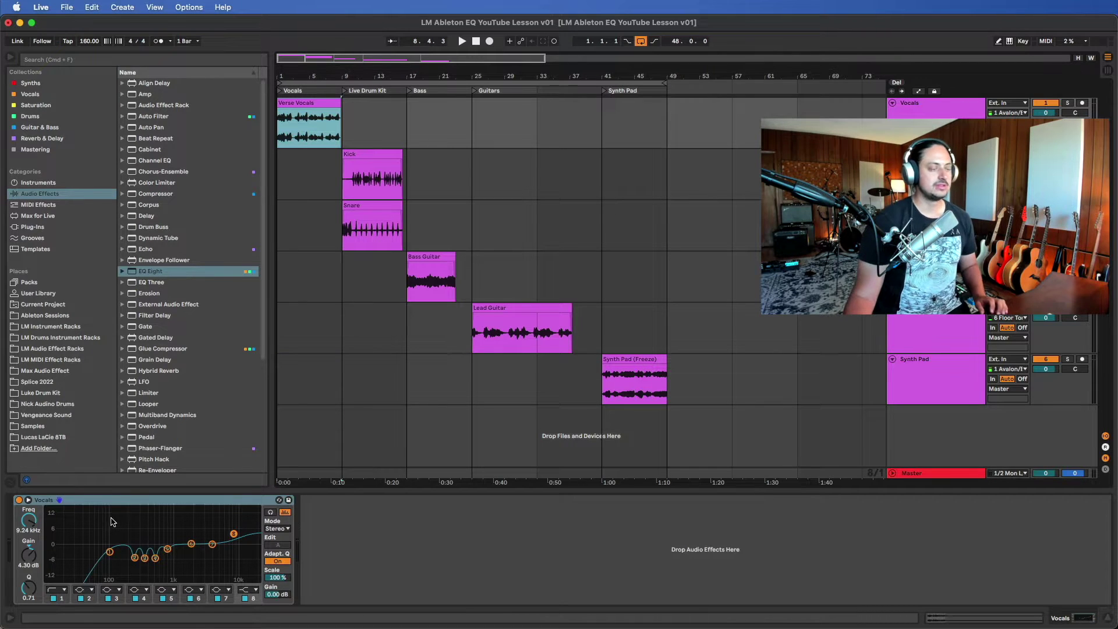
click(279, 500)
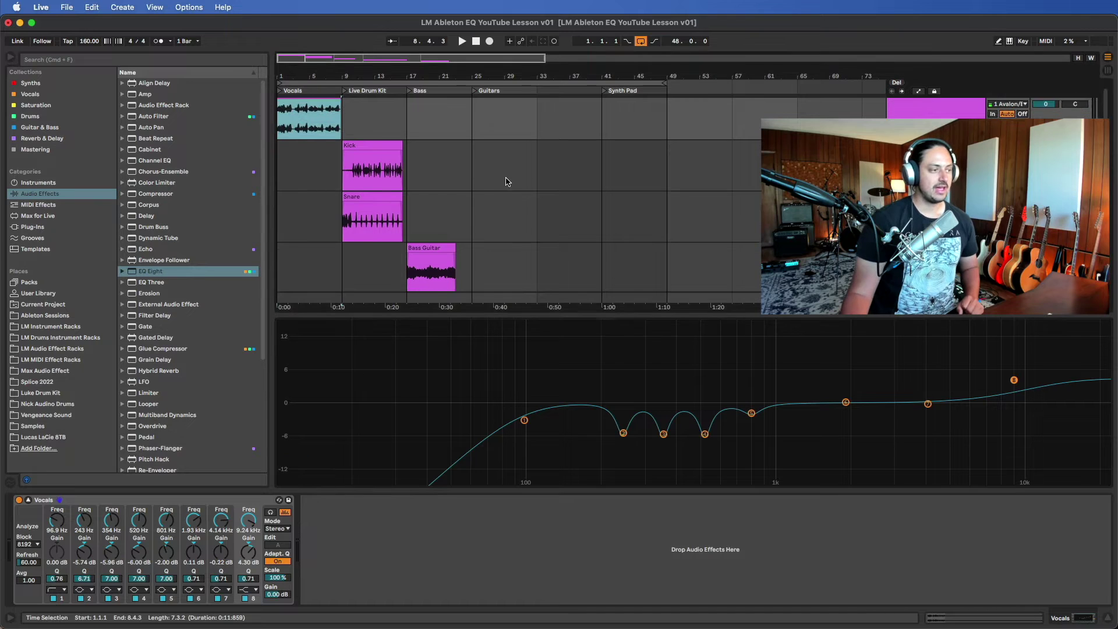
click(633, 319)
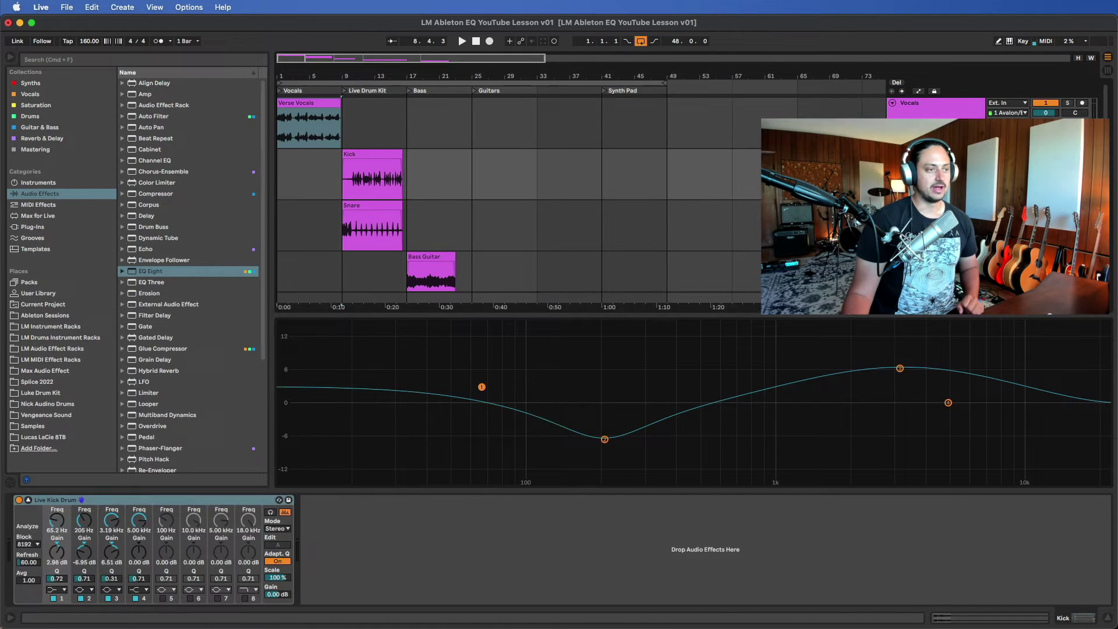
click(914, 153)
click(915, 205)
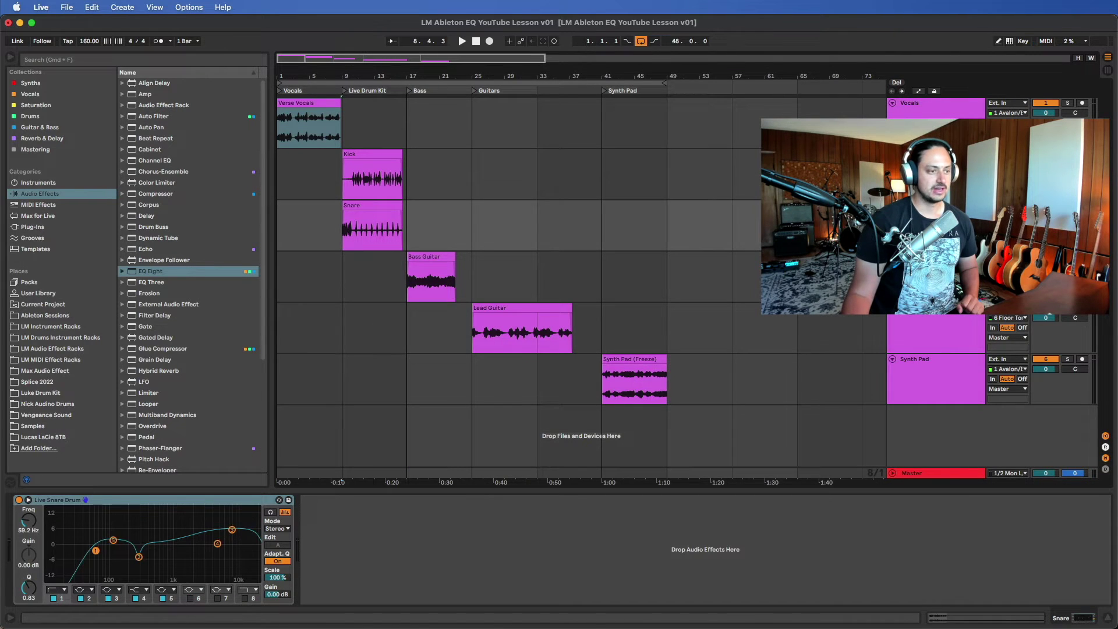
click(933, 317)
click(933, 367)
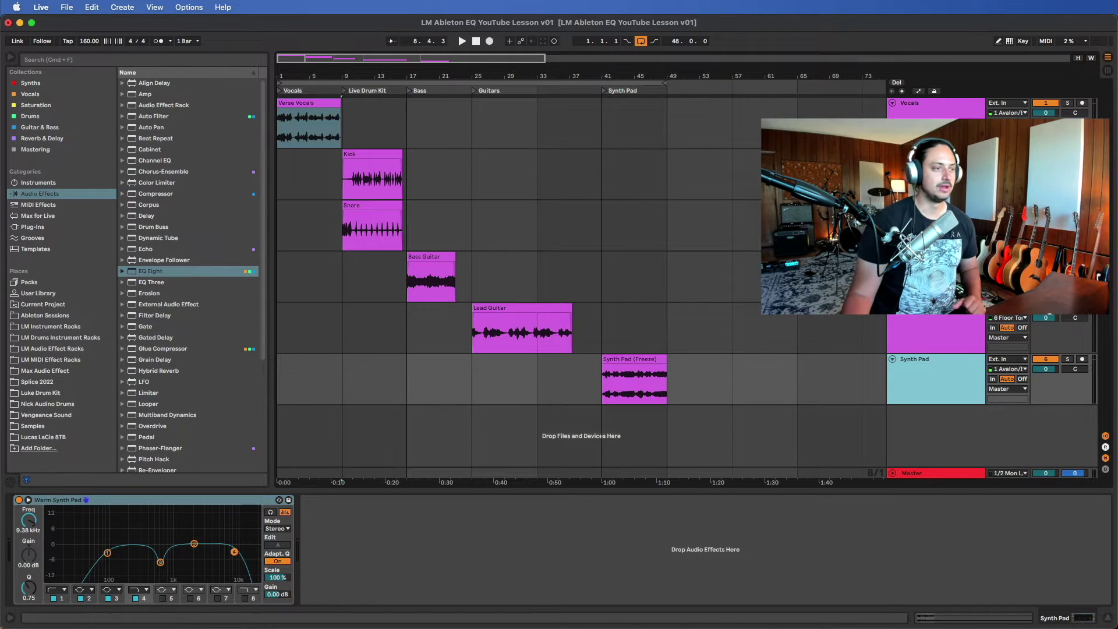
click(932, 110)
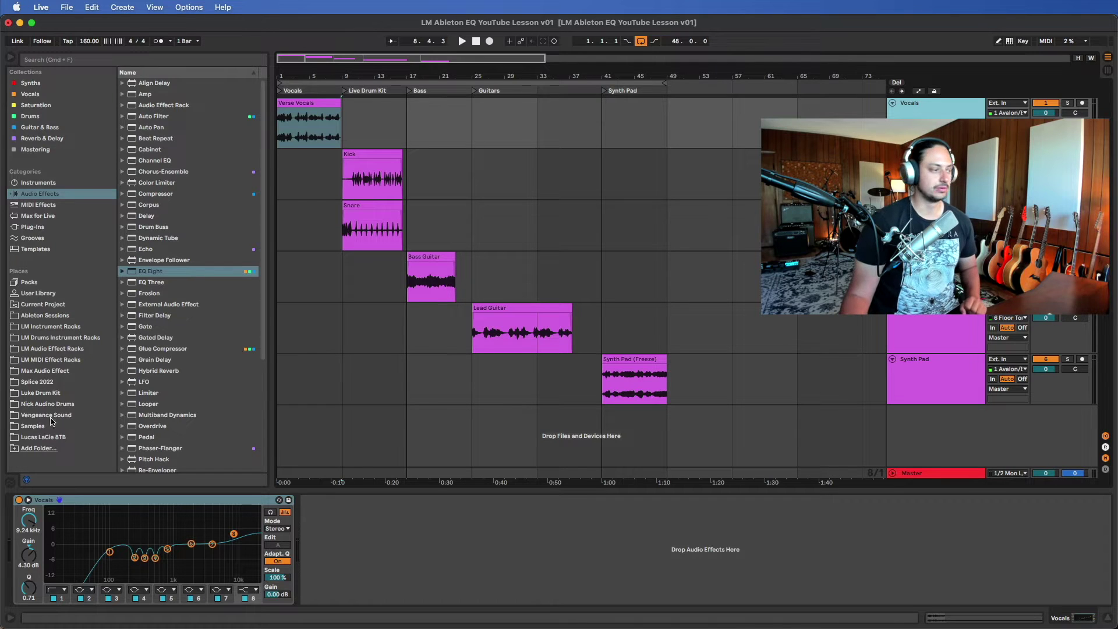
click(27, 499)
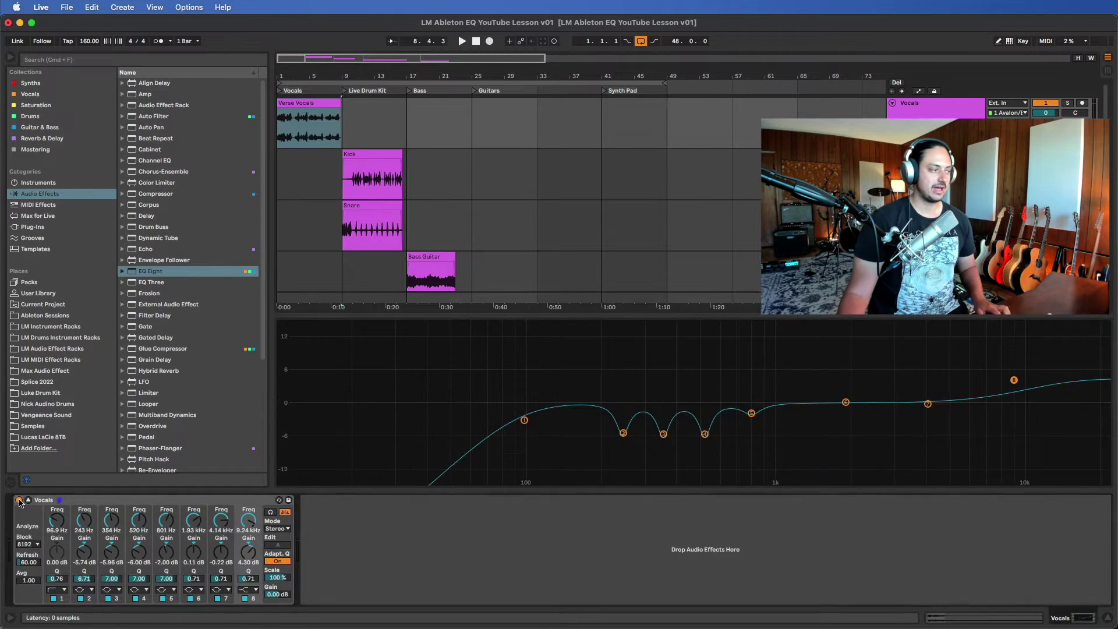
Step: Play the vocals with EQ Eight bypassed, zoomed to the Verse Vocals clip, then re-enable the EQ
click(18, 500)
key(space)
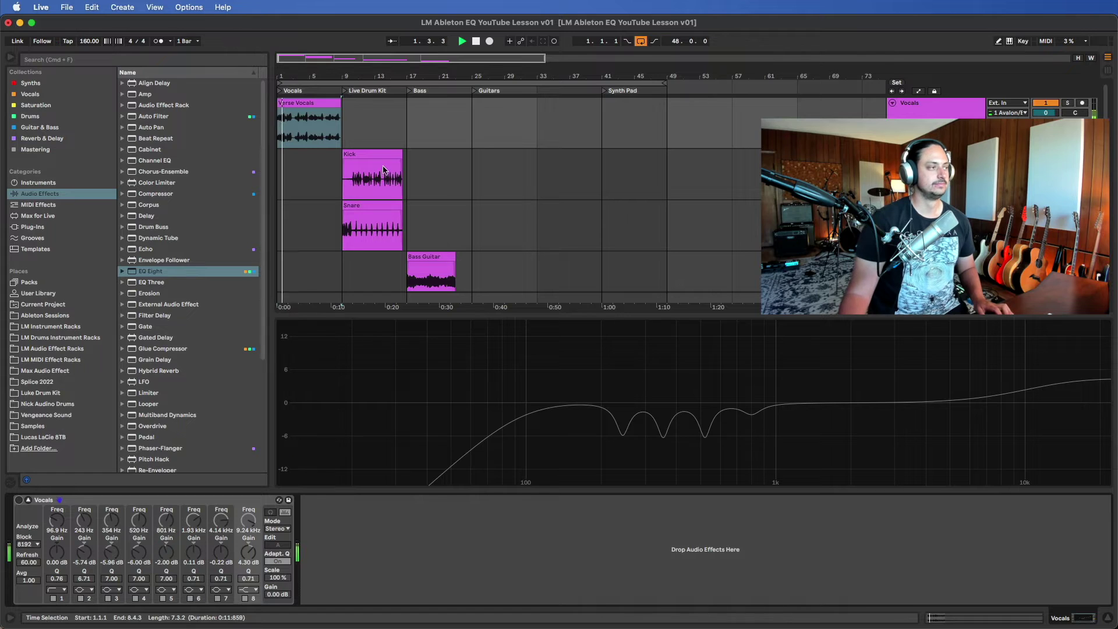
key(z)
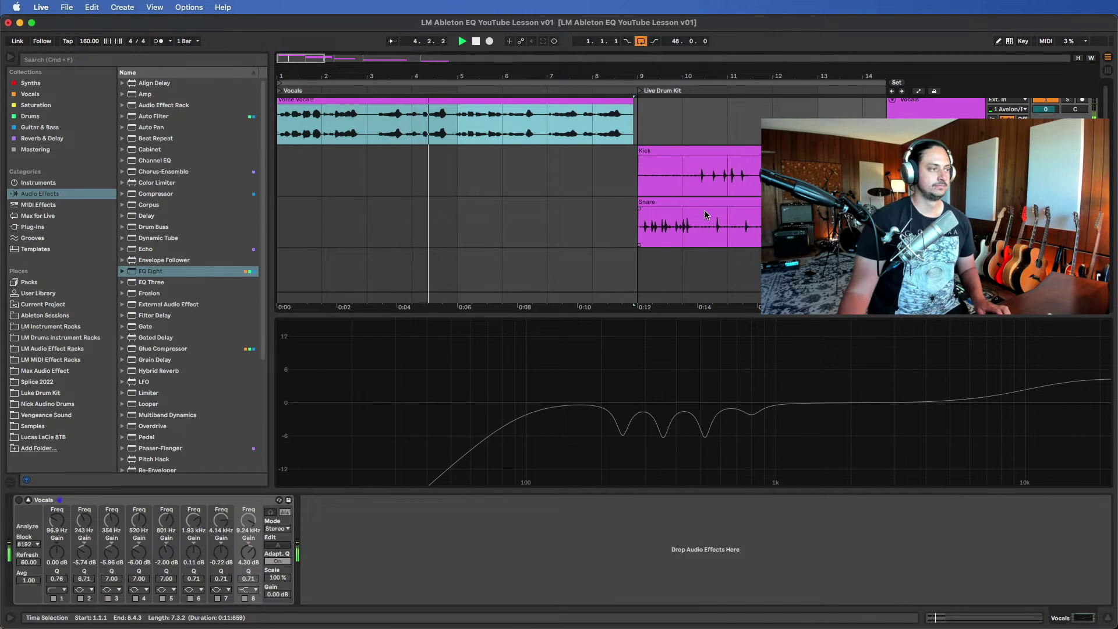
key(space)
key(0)
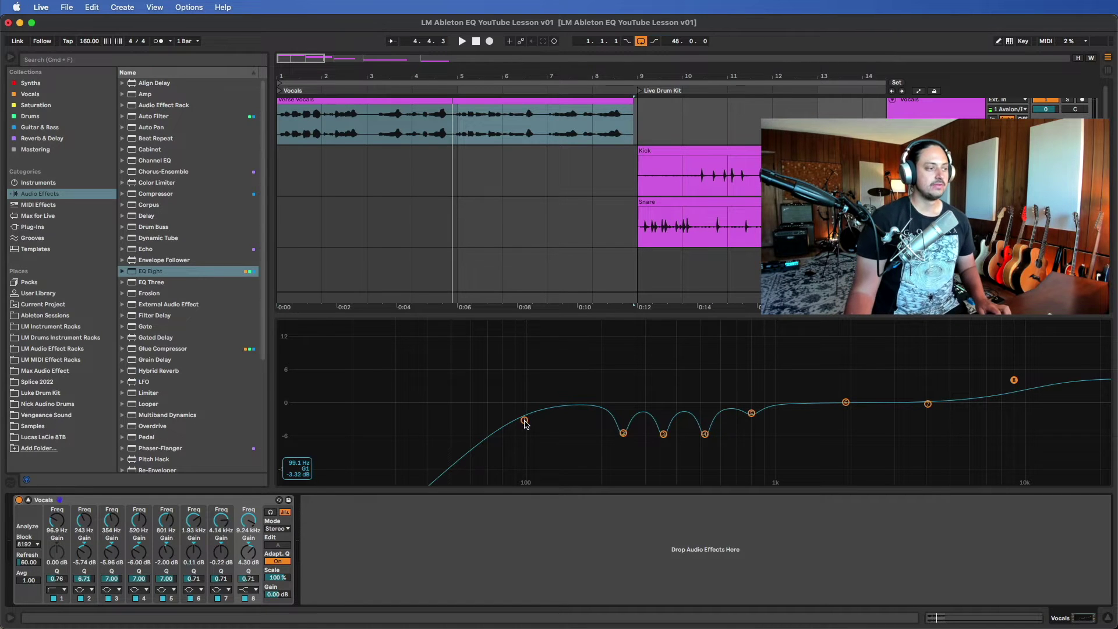
Step: Tune band 1's low-cut frequency, settling at about 78.9 Hz
drag(524, 422, 496, 421)
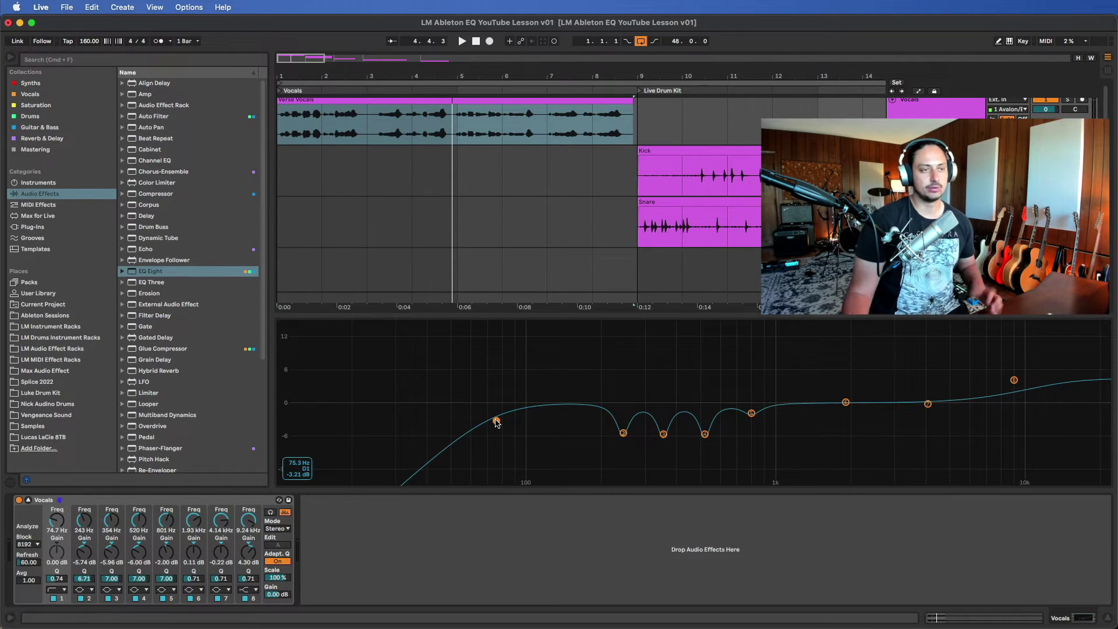
drag(496, 420, 491, 422)
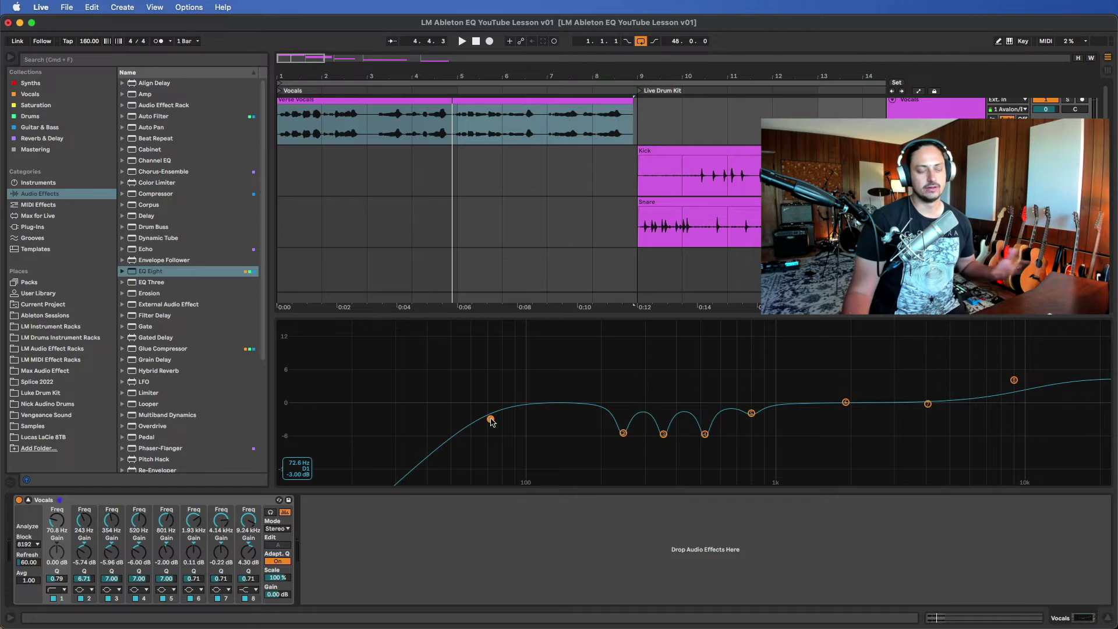
drag(491, 421, 502, 419)
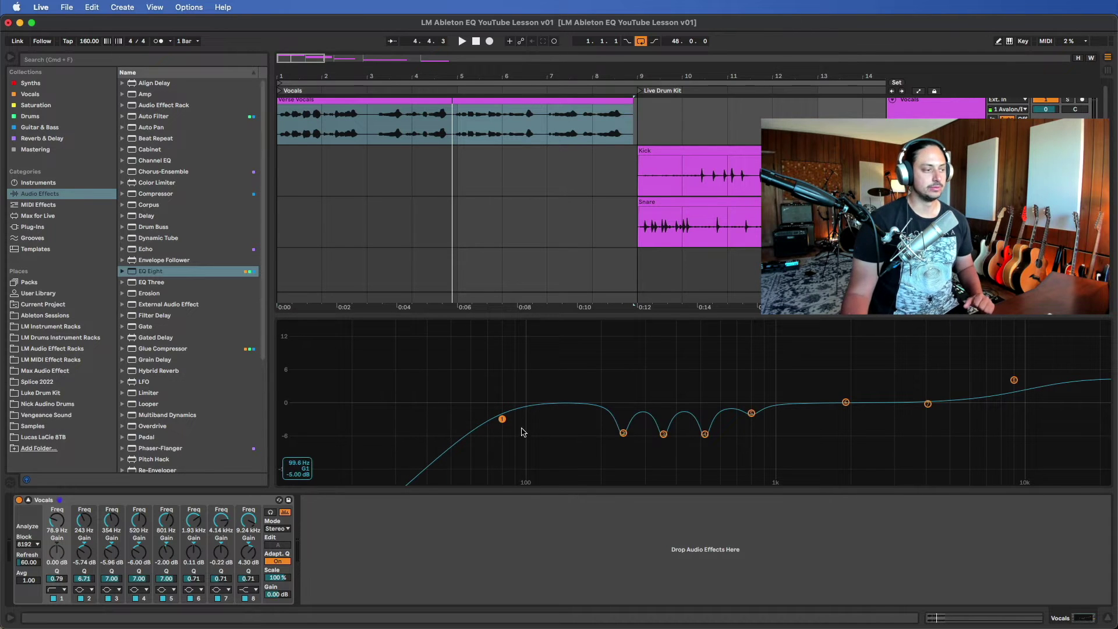
Step: Try a much steeper band 1 low-cut slope, then settle on a gentler one
click(59, 590)
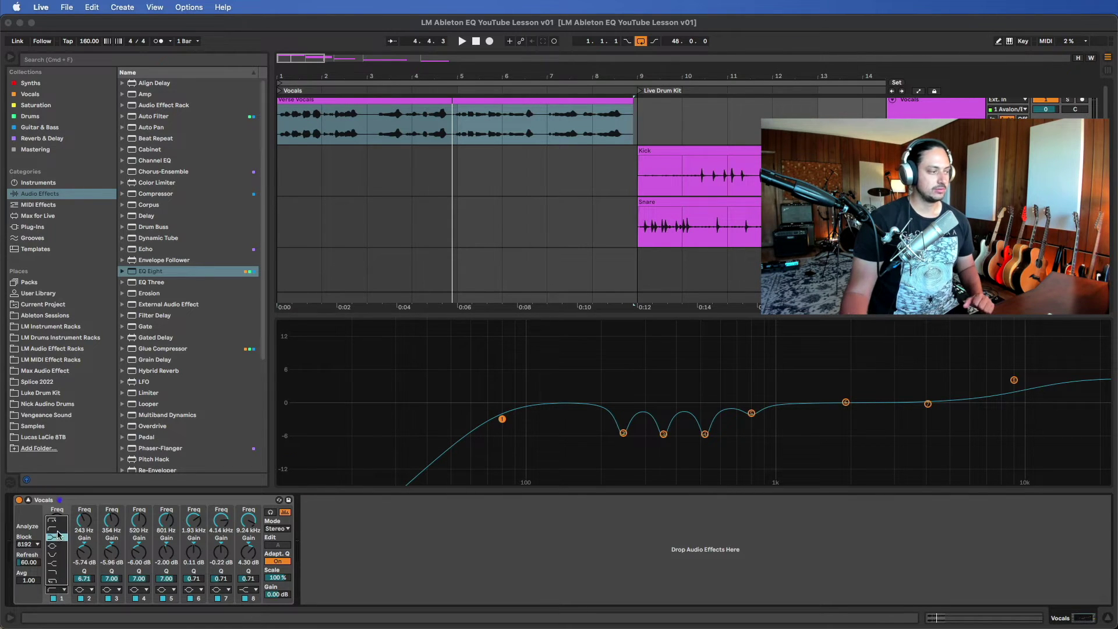
click(59, 531)
click(58, 589)
click(59, 522)
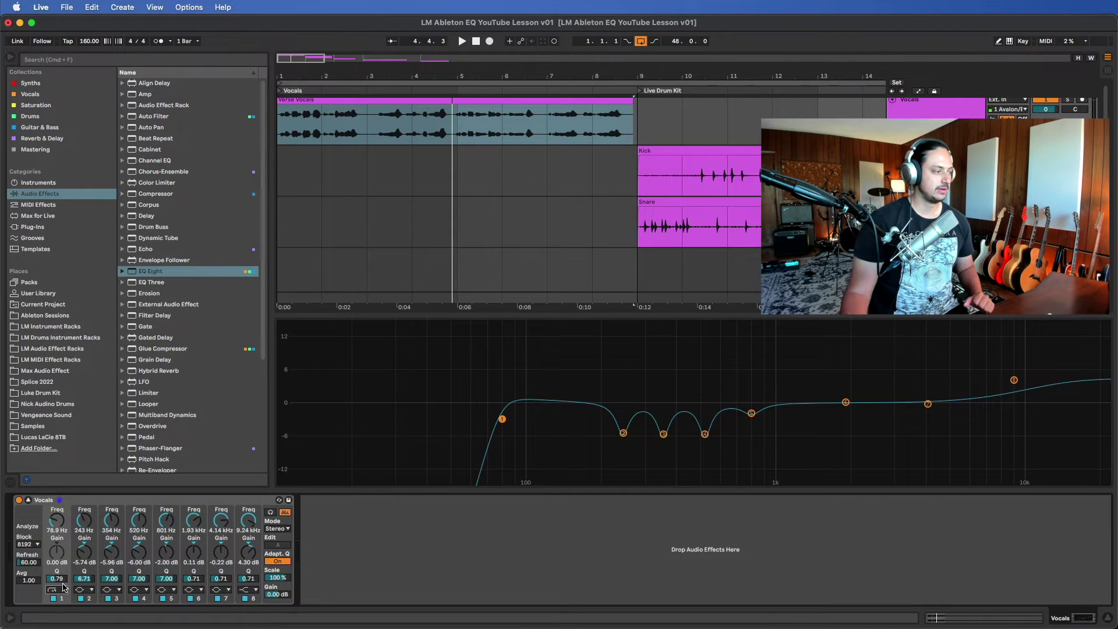
click(63, 589)
click(59, 532)
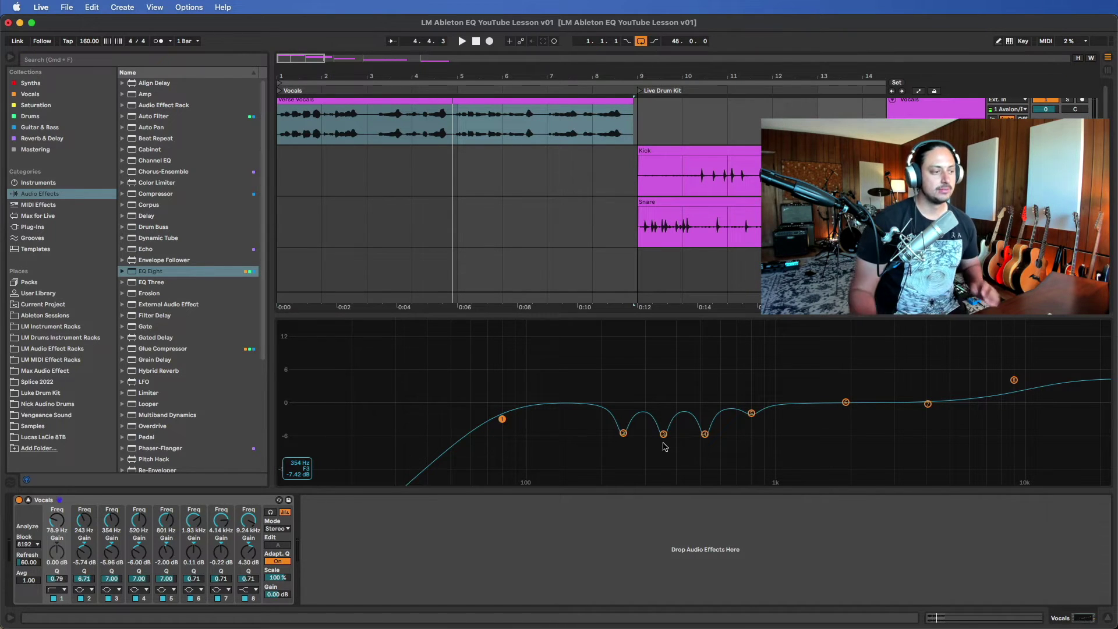
Step: Raise band 2 into a narrow boost and sweep it to about 260 Hz during playback
mouse_move(624, 437)
mouse_down()
mouse_move(604, 325)
mouse_move(626, 341)
mouse_move(583, 336)
mouse_move(764, 336)
mouse_move(601, 336)
mouse_move(633, 326)
mouse_move(630, 431)
mouse_up()
key(space)
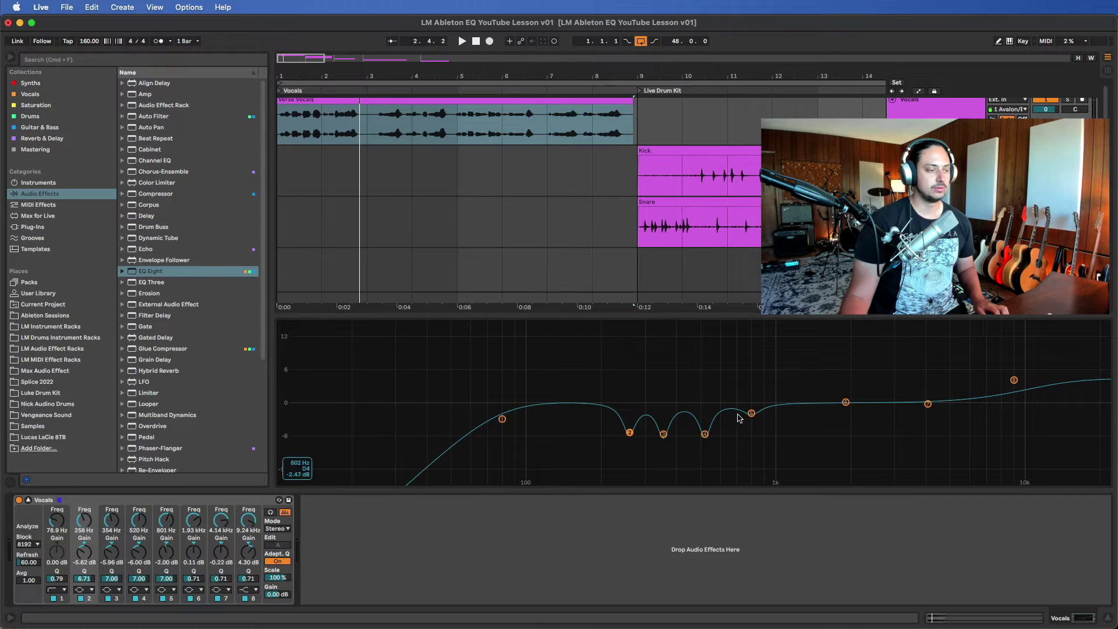
drag(630, 432, 630, 351)
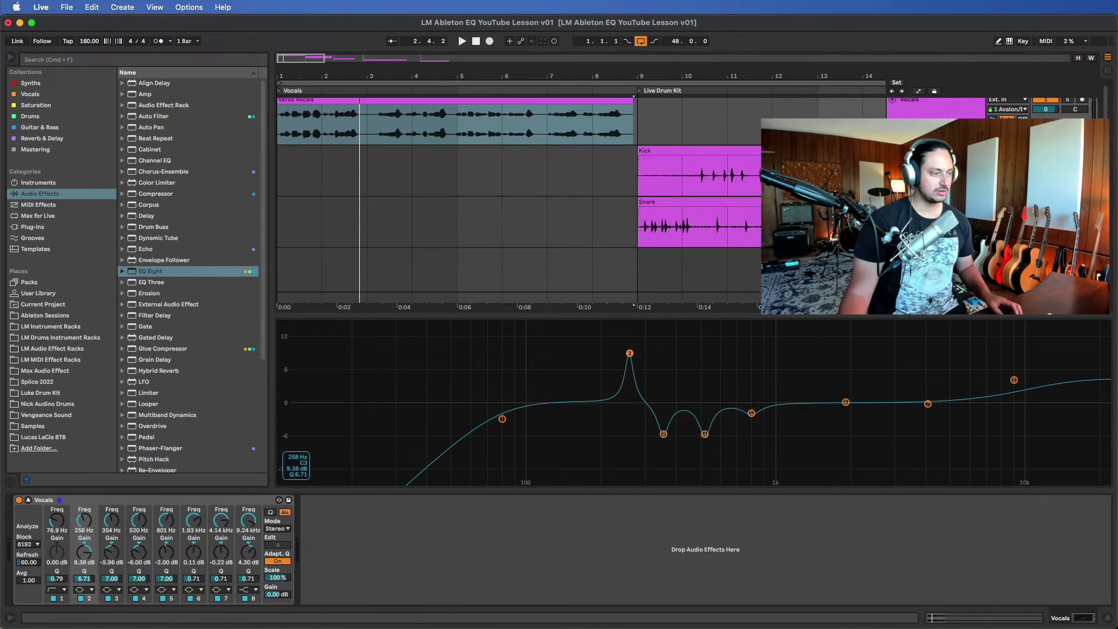
Step: Adjust band 2's Q and pull it into a -5.85 dB cut at 256 Hz, then audition band 3
scroll(630, 352, down, 10)
scroll(630, 352, up, 6)
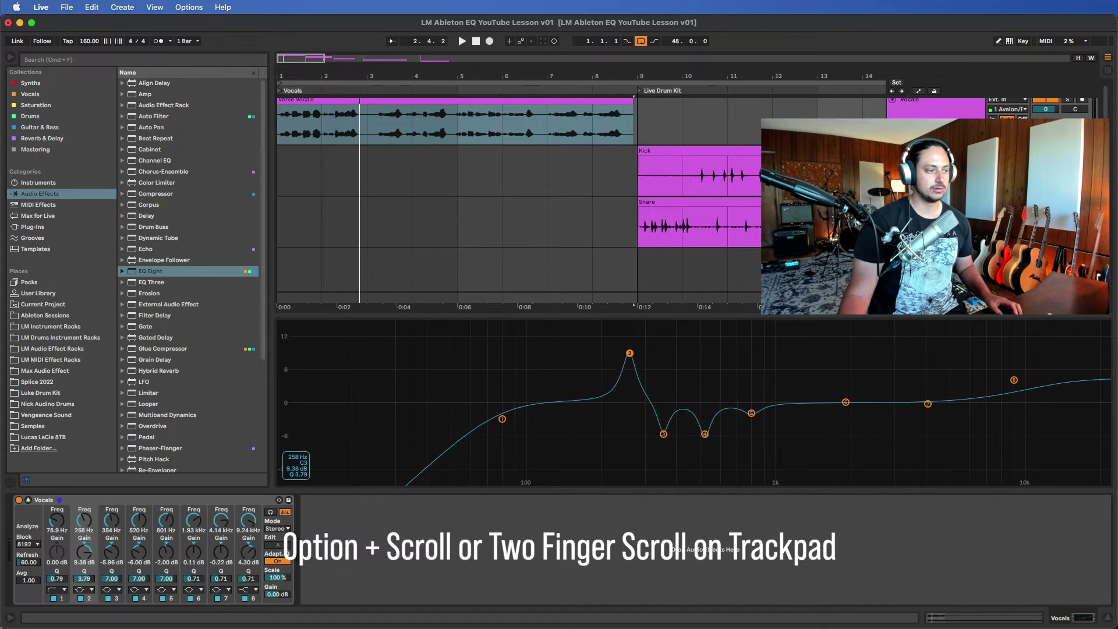
scroll(630, 353, up, 4)
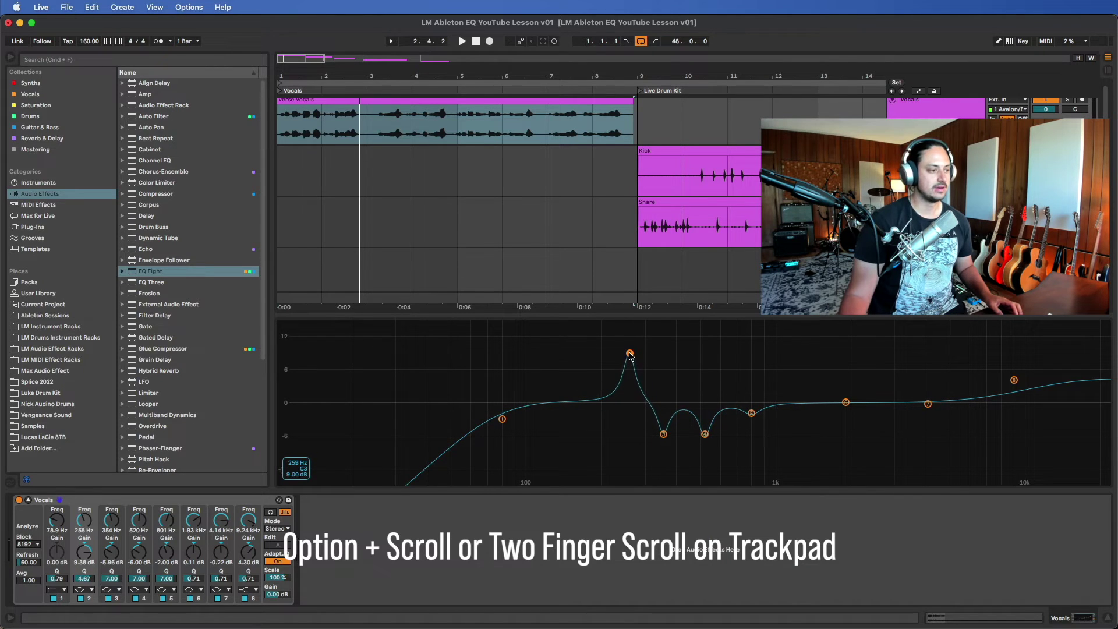
drag(630, 353, 668, 433)
key(space)
key(space)
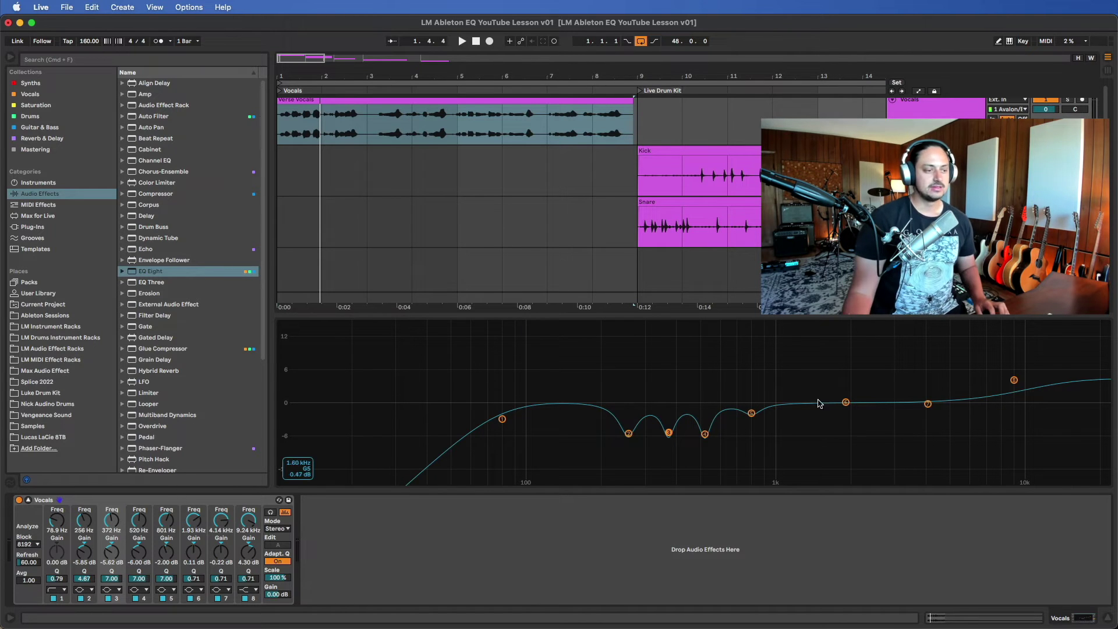
Step: Audition boosts on band 6 near 2 kHz and band 7 around 4.5 kHz
mouse_move(846, 402)
mouse_down()
mouse_move(845, 369)
mouse_move(869, 375)
mouse_move(854, 399)
mouse_move(855, 438)
mouse_move(854, 402)
mouse_up()
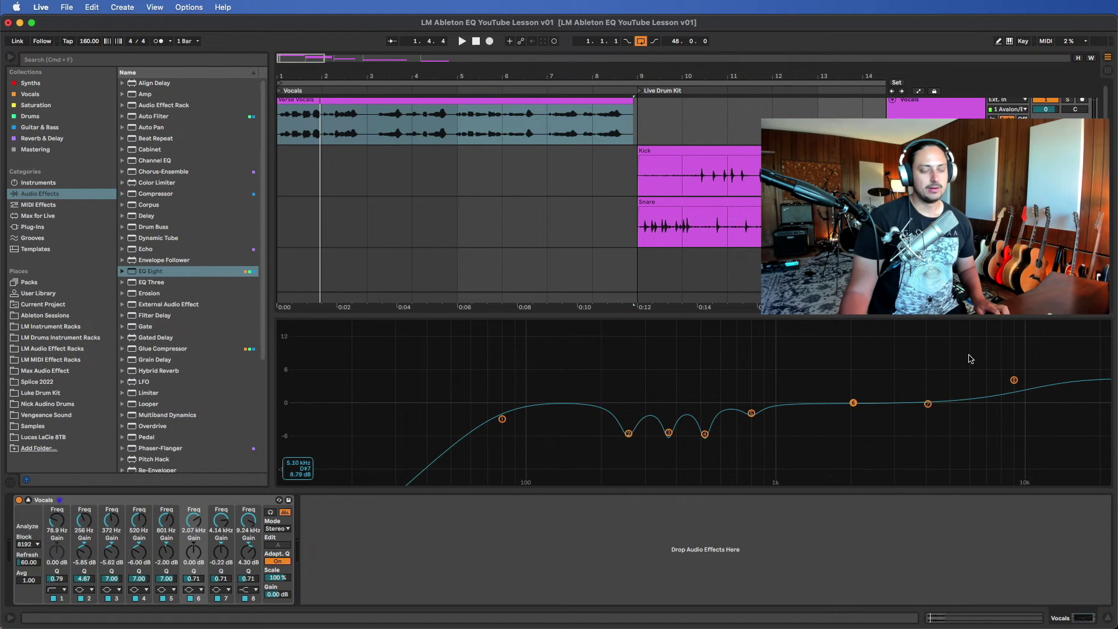
drag(927, 404, 951, 405)
key(space)
key(space)
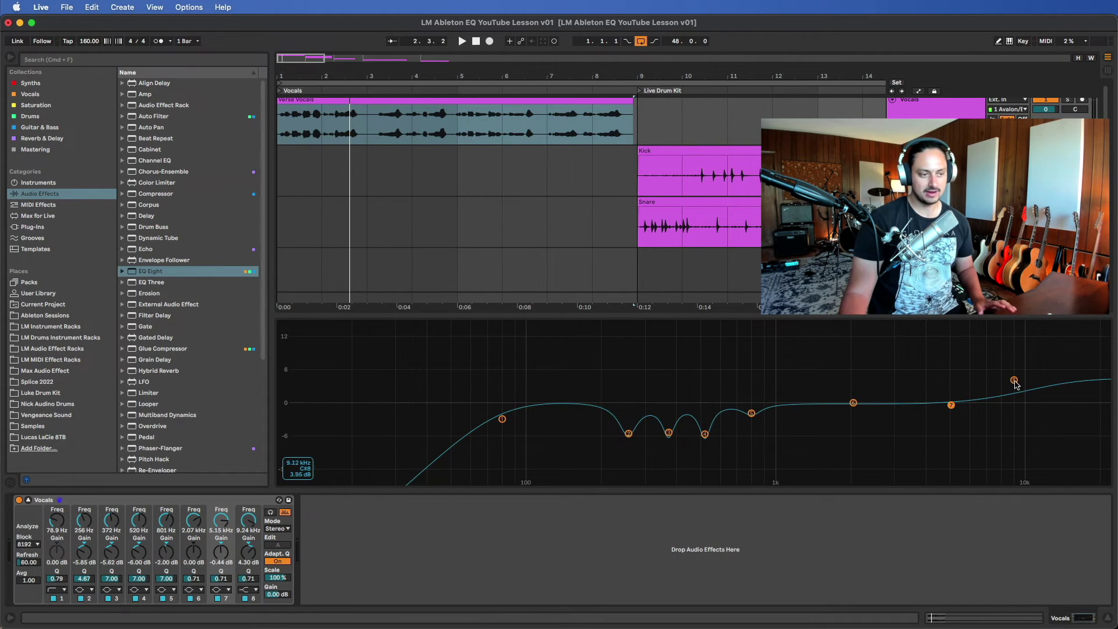
Step: Raise the band 8 high shelf, listen, then lower it to about +4 dB at 8.61 kHz
mouse_move(1014, 380)
mouse_down()
mouse_move(1032, 384)
mouse_move(1007, 369)
mouse_up()
key(space)
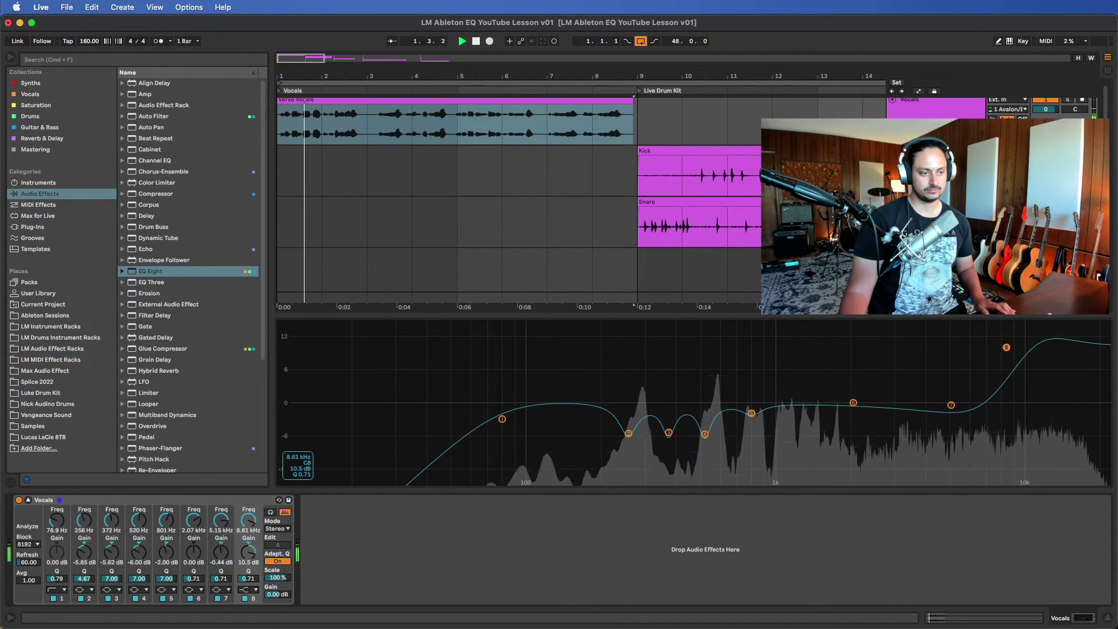
key(space)
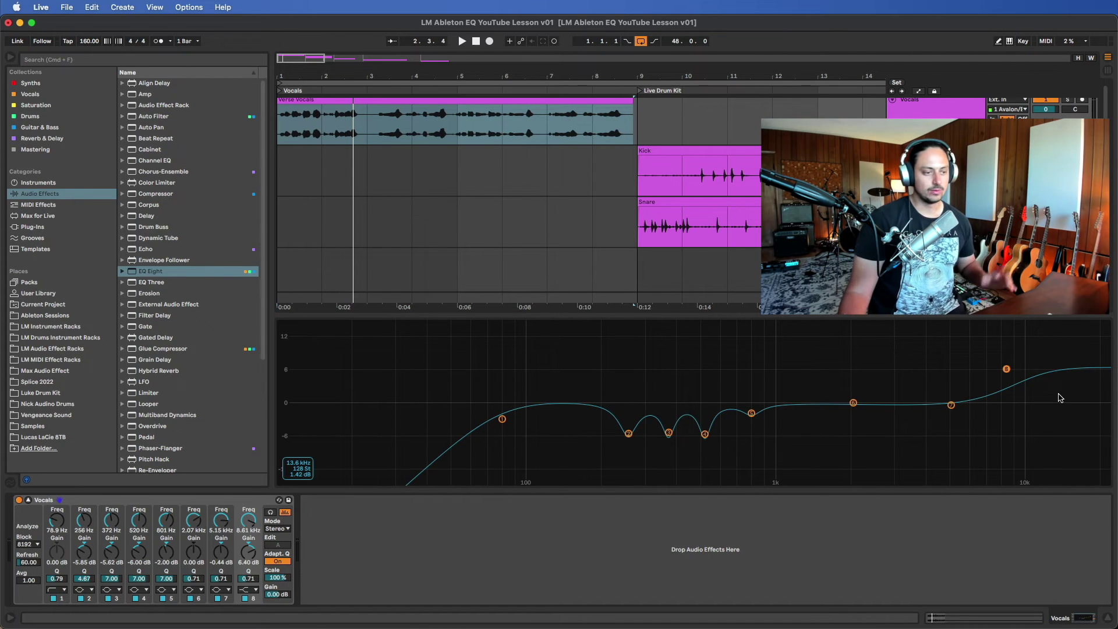
drag(1007, 369, 1006, 381)
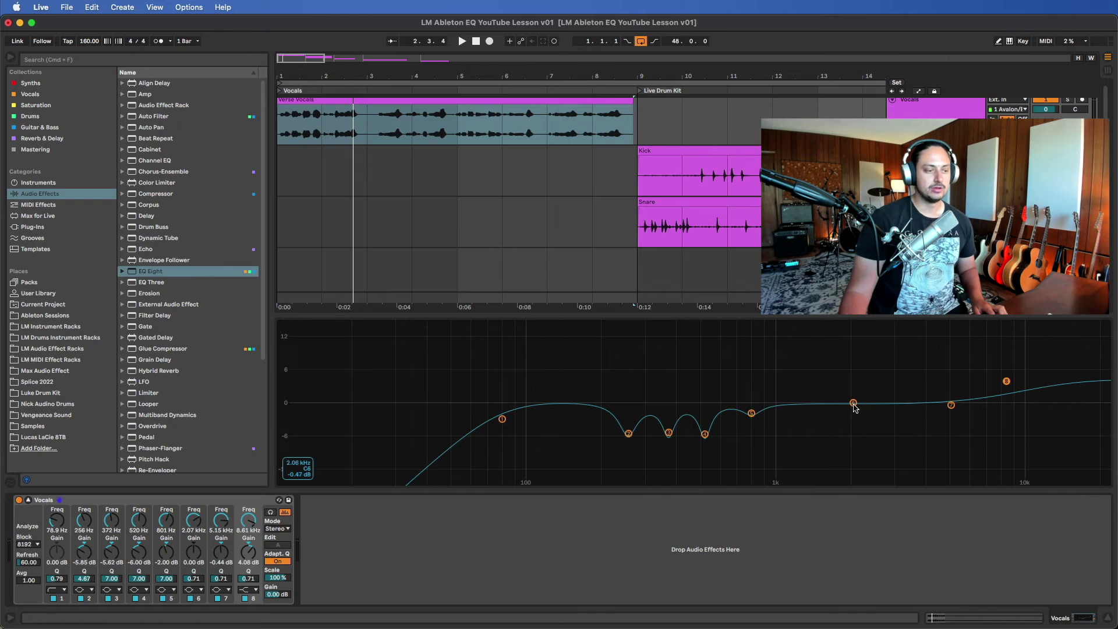
Step: Keep band 6 near 0 dB at 2 kHz and lift the high shelf to 9.00 kHz, +5.18 dB
mouse_move(854, 403)
mouse_down()
mouse_move(851, 375)
mouse_move(857, 414)
mouse_move(851, 382)
mouse_move(850, 401)
mouse_up()
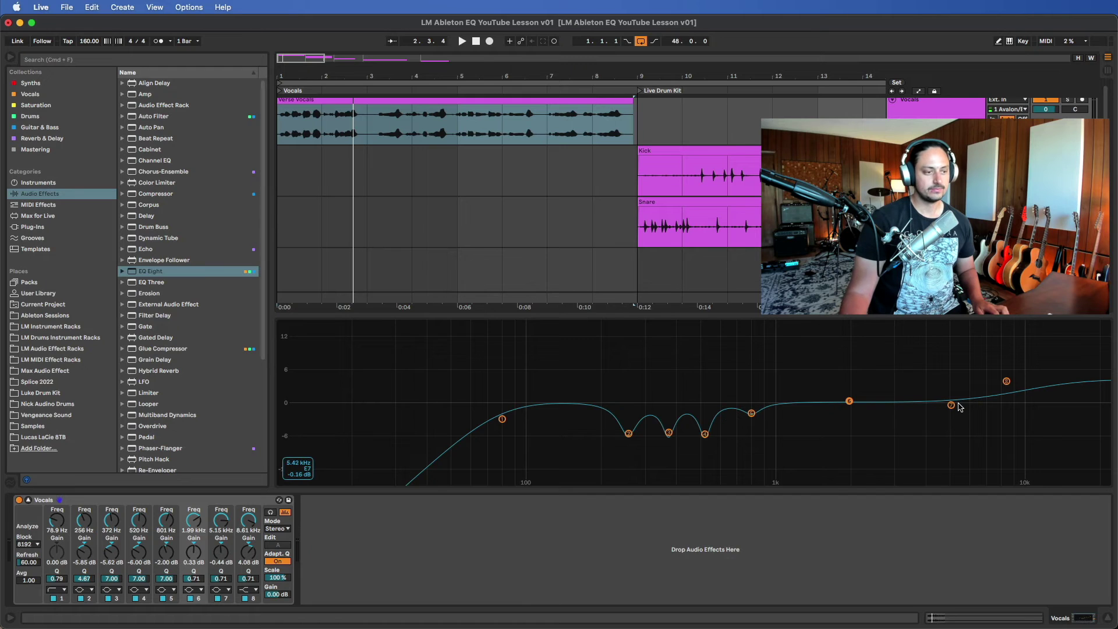
drag(1003, 387, 1007, 381)
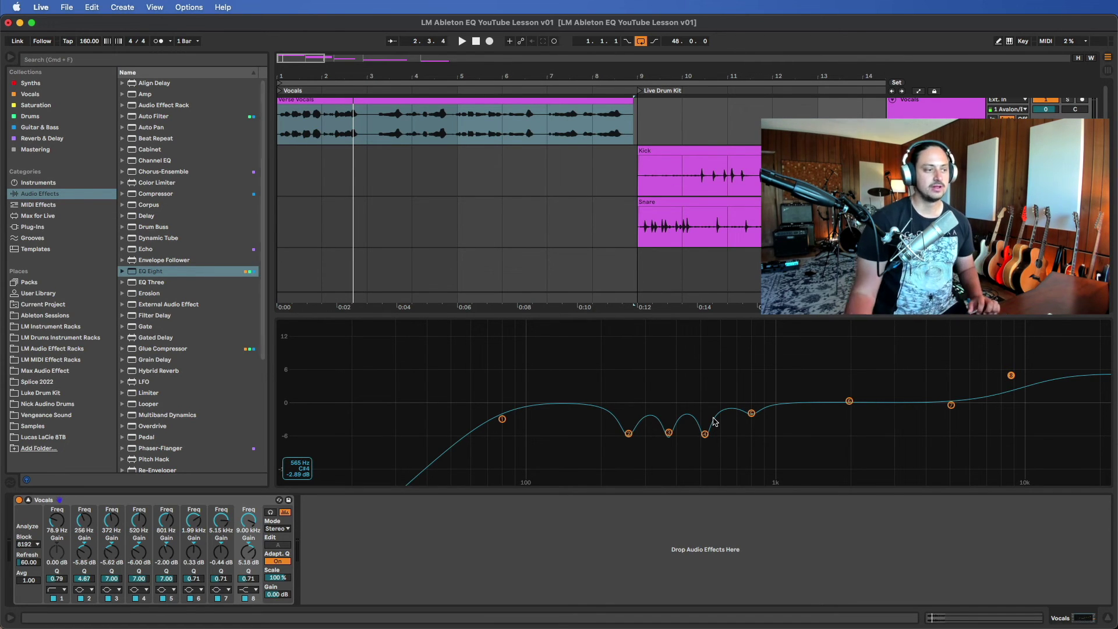
Step: Move the high shelf down to 7.24 kHz, then nudge it to 7.44 kHz at +5.40 dB
drag(1011, 375, 987, 373)
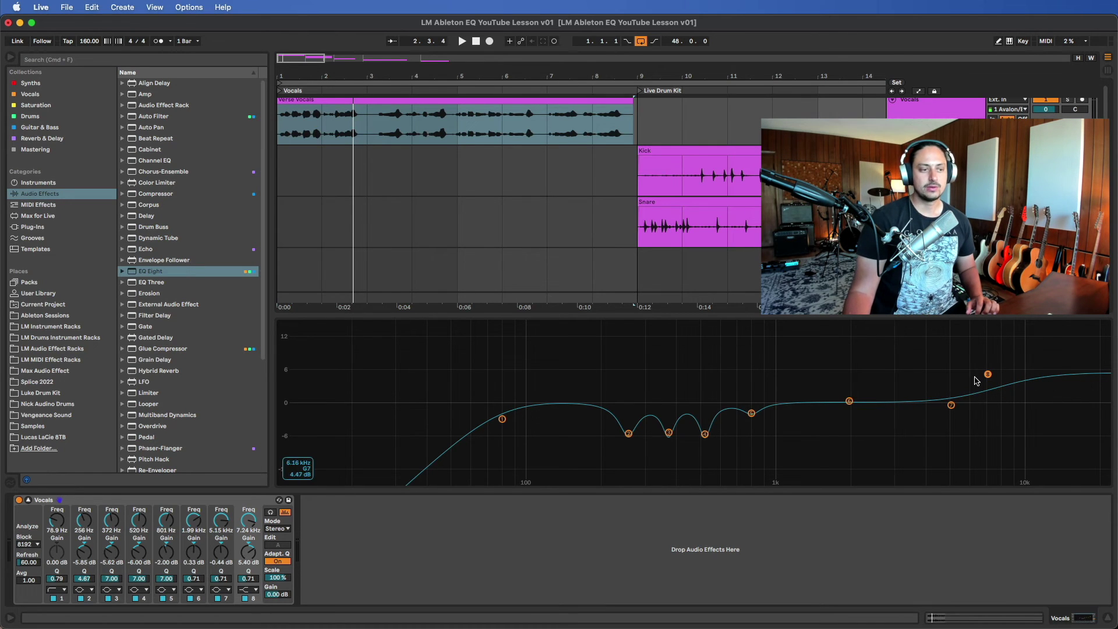
drag(988, 376, 992, 377)
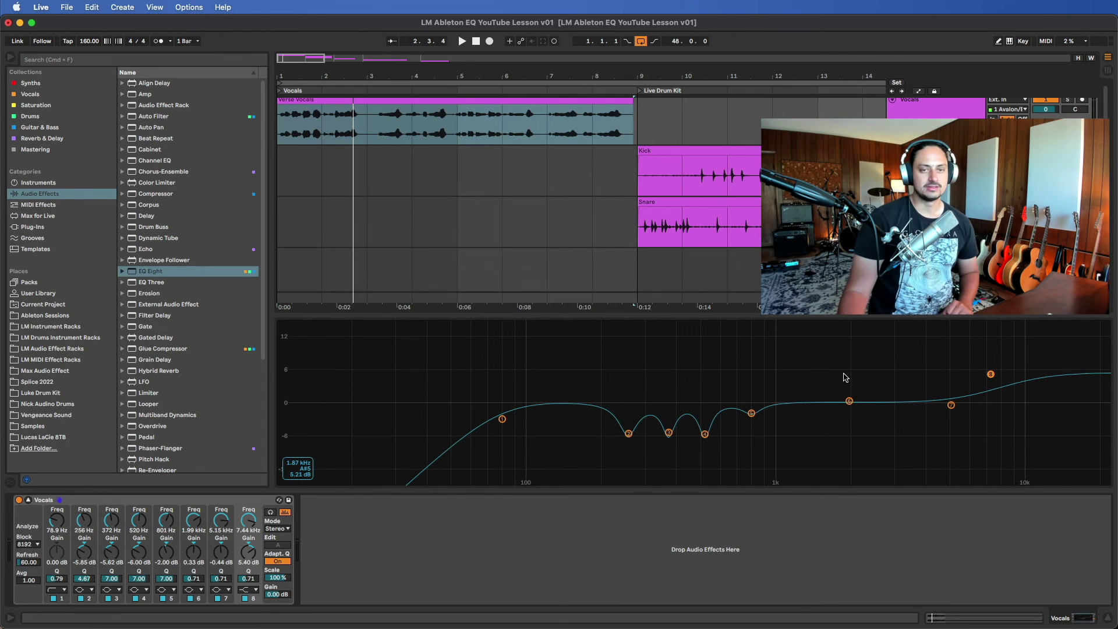
Step: Collapse the expanded EQ view with Ctrl+Alt+E and select the compact EQ Eight device
key(ctrl+alt+e)
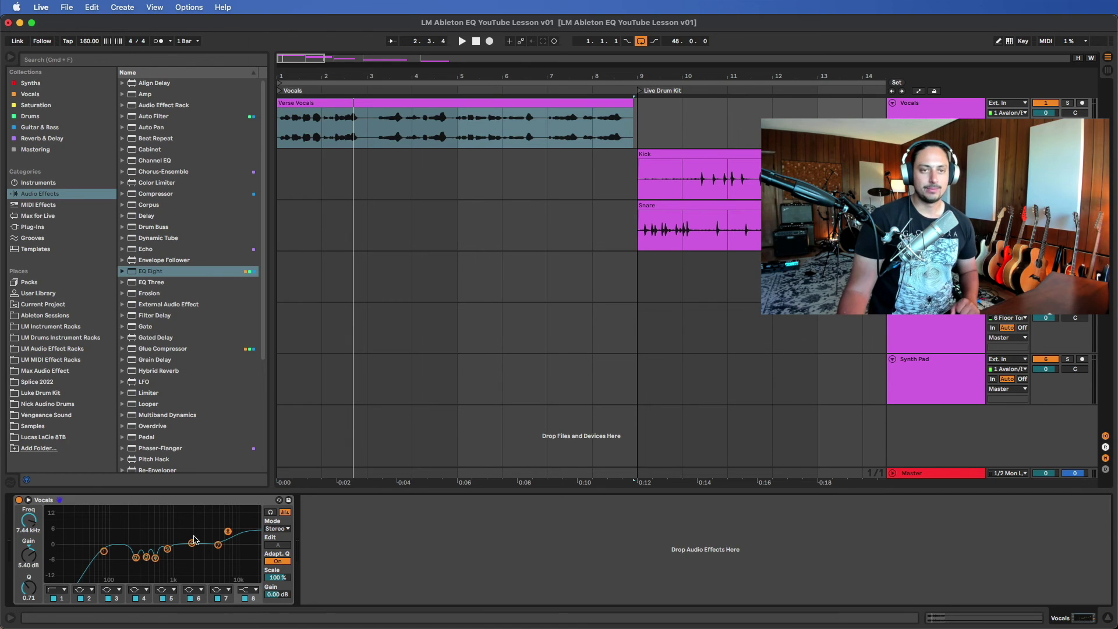
click(232, 503)
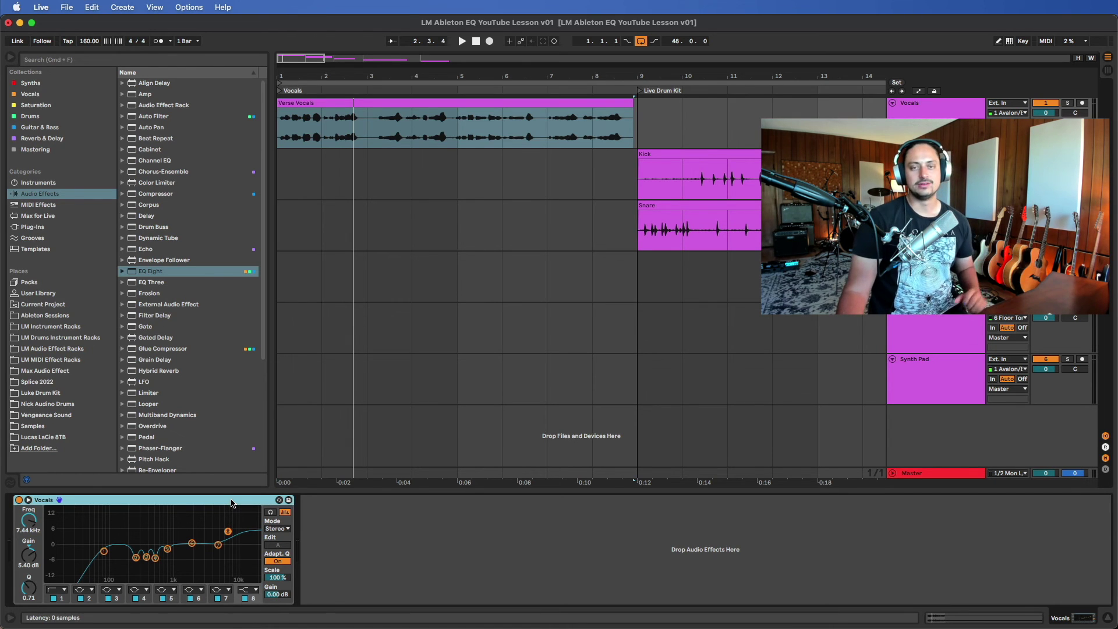